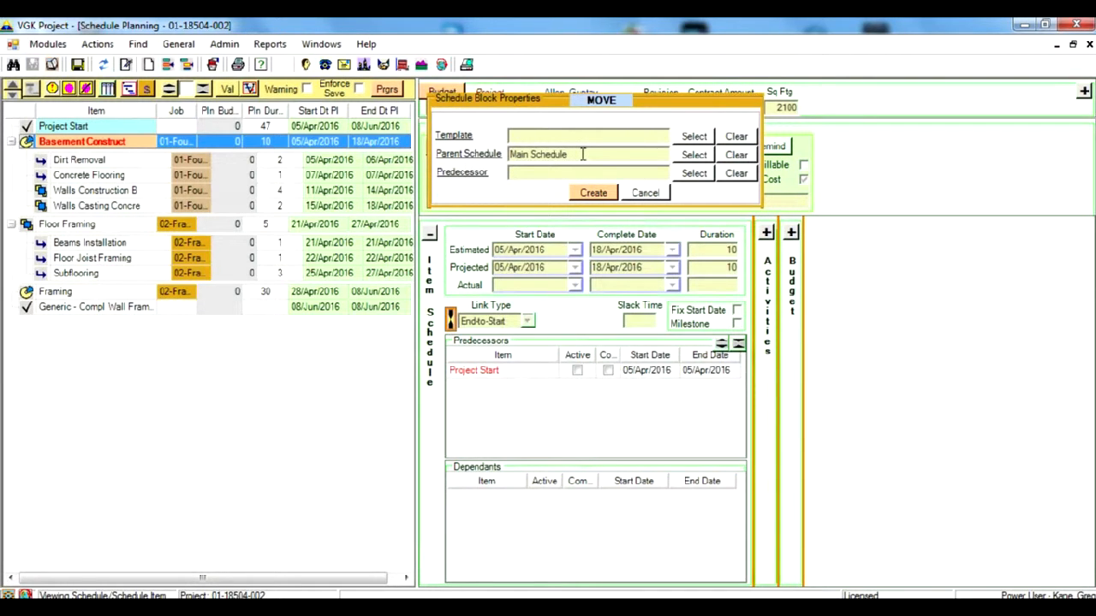
- Choose the Roof Construction template of type Schedule Block for the new schedule block
click(693, 137)
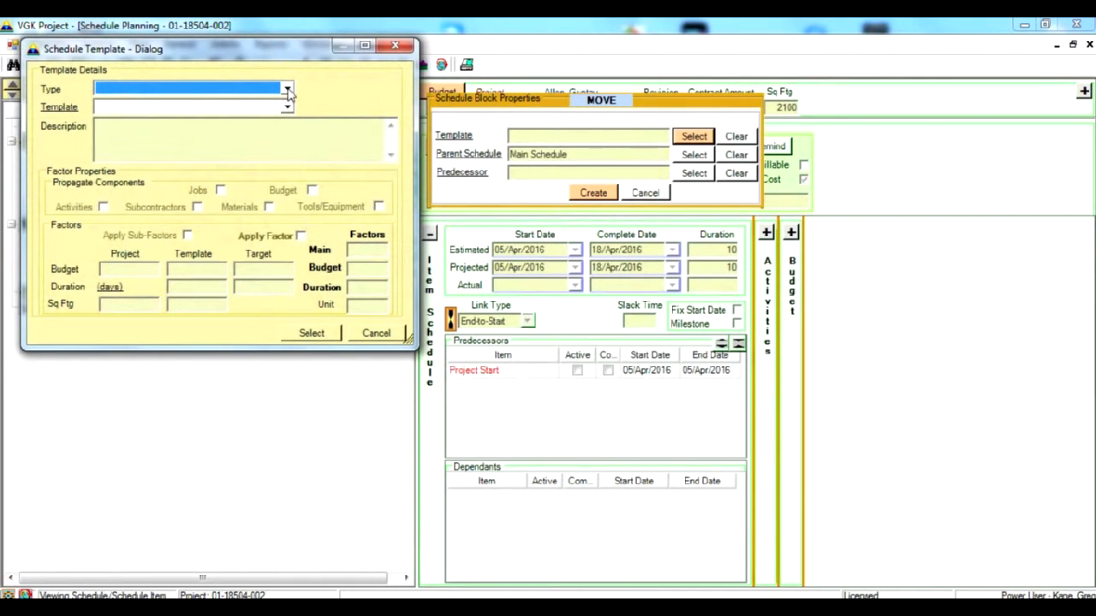
click(288, 91)
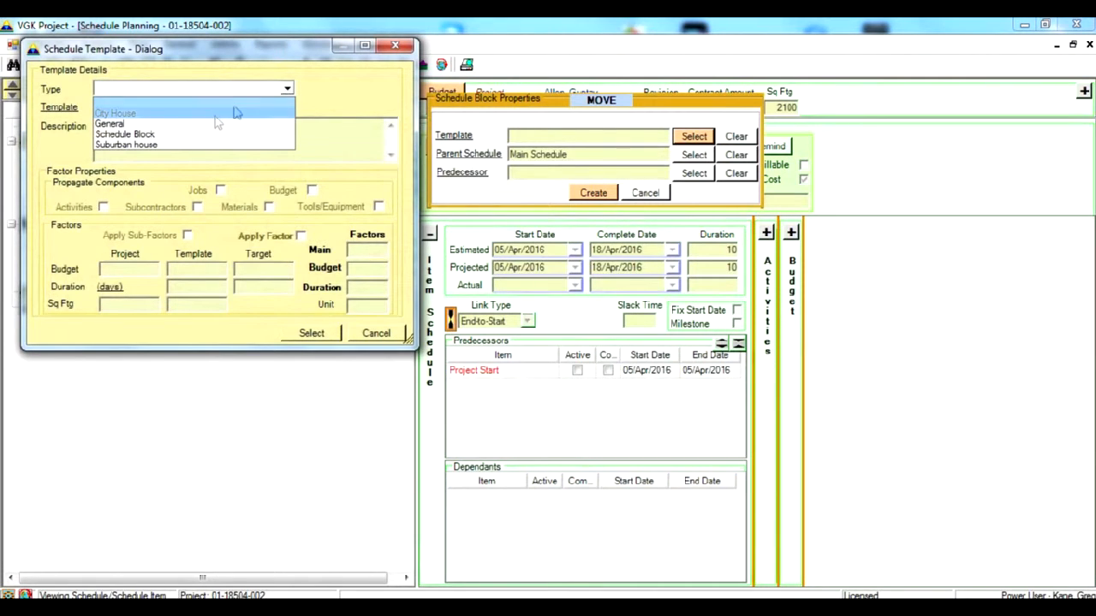
click(201, 139)
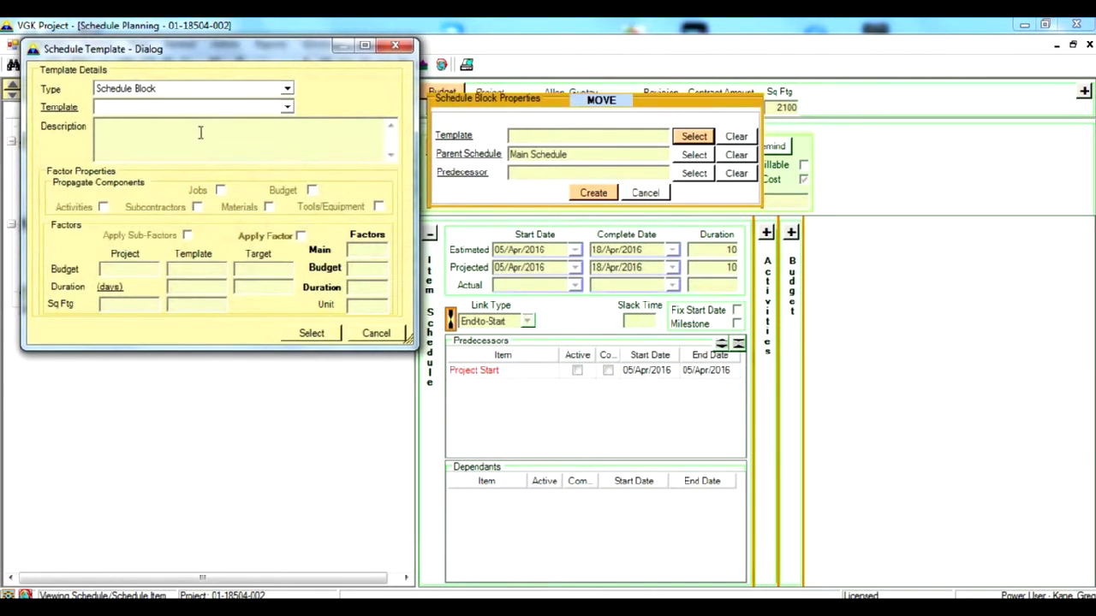
click(288, 108)
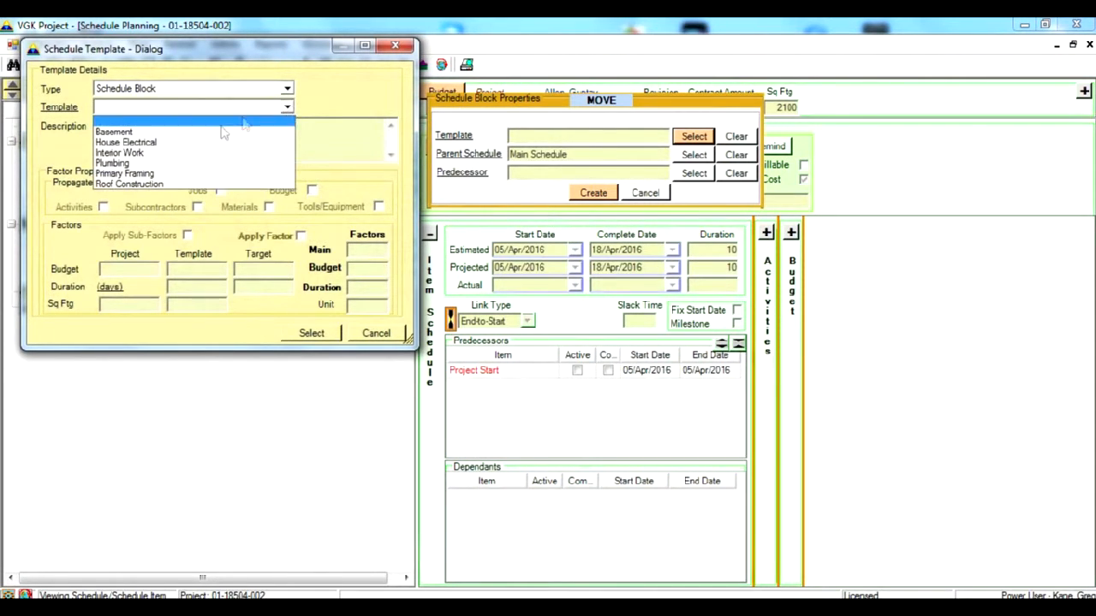
click(197, 184)
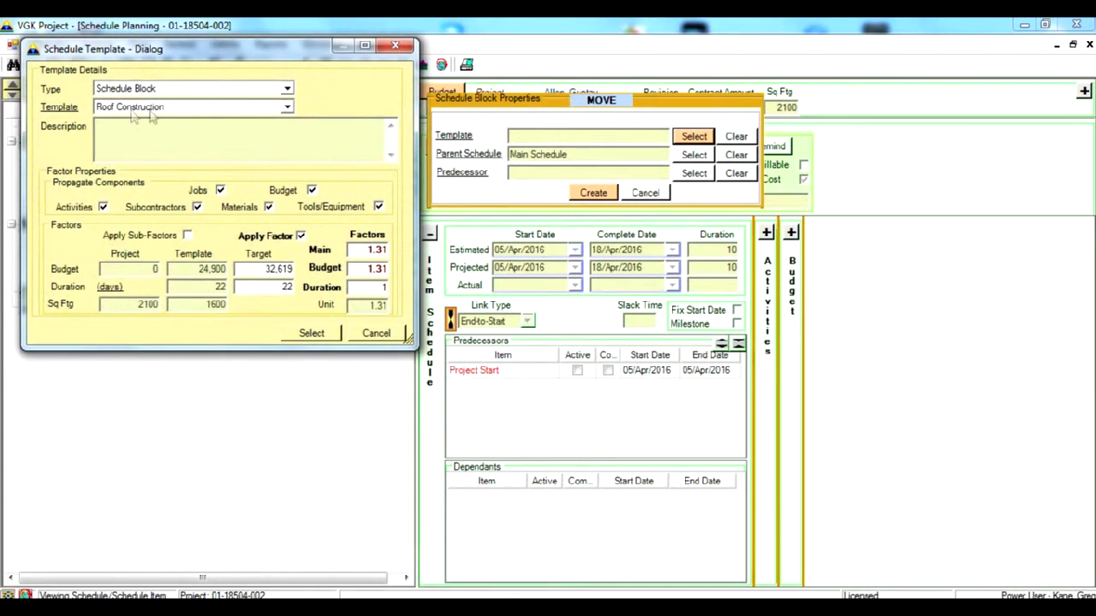
- Open the Roof Construction template, examine the predecessors and dependants of Roof Trusses Instal, and close the template
click(57, 106)
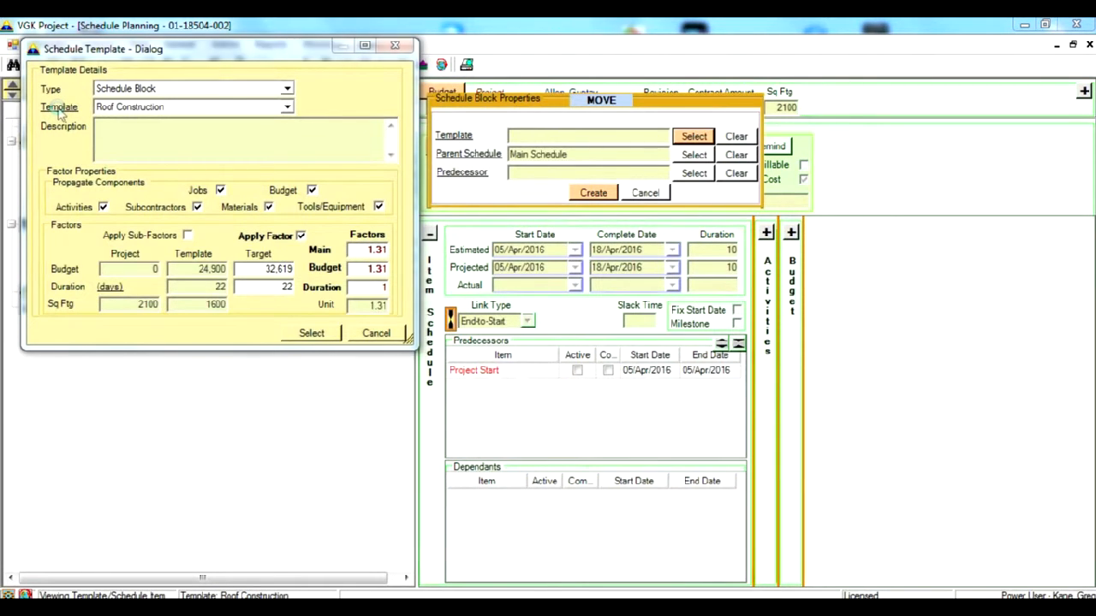
click(57, 113)
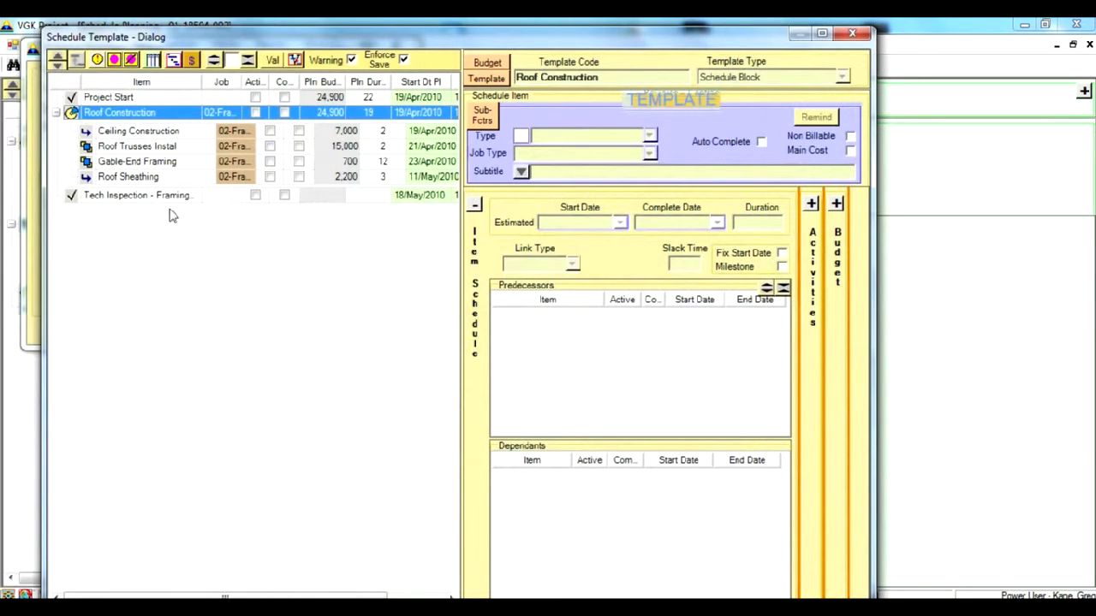
click(156, 149)
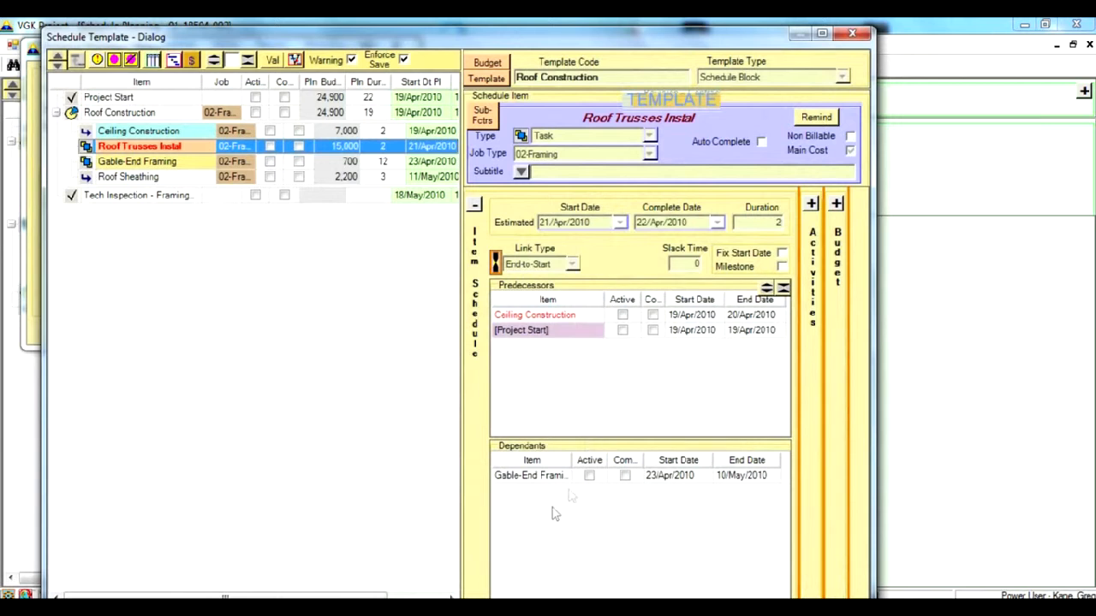
click(853, 36)
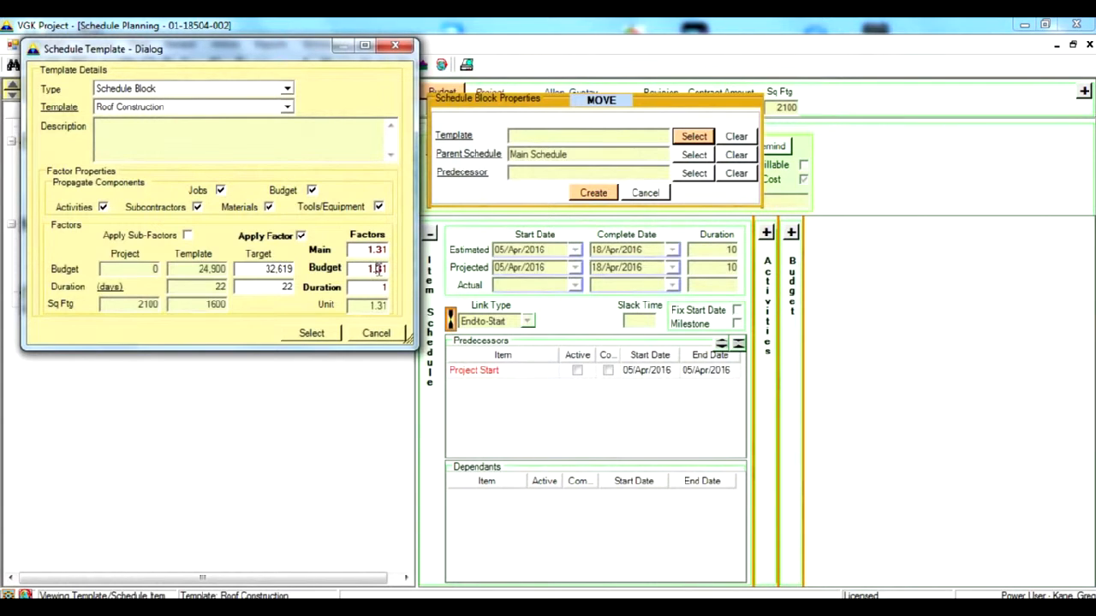
- Create the Roof Construction block with a budget factor of 1.8 and Generic - Compl Wall Framing as its predecessor
text(8)
click(330, 336)
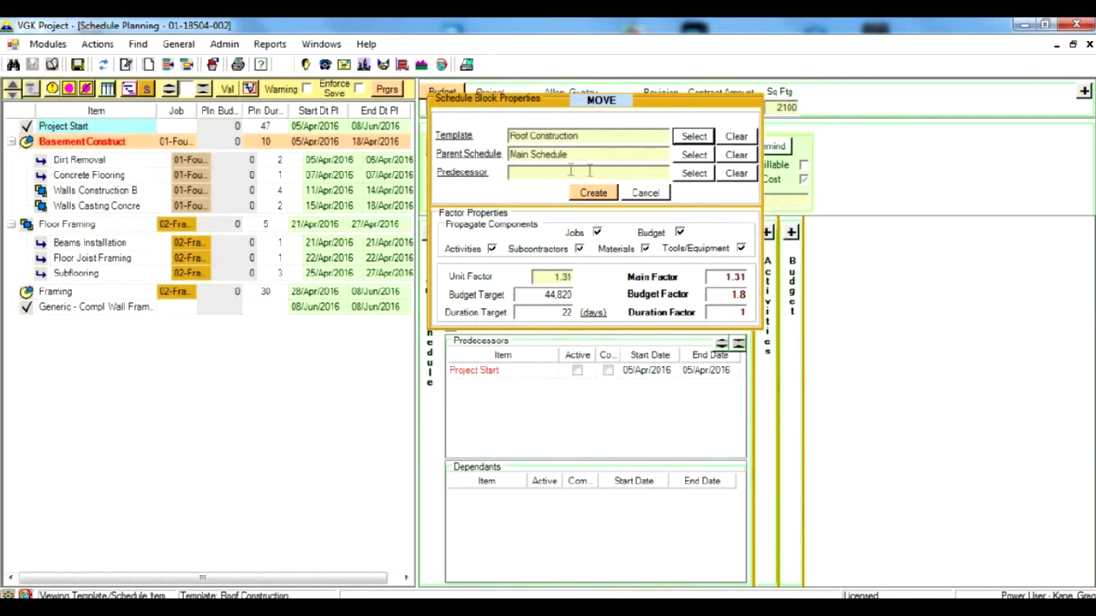
click(694, 173)
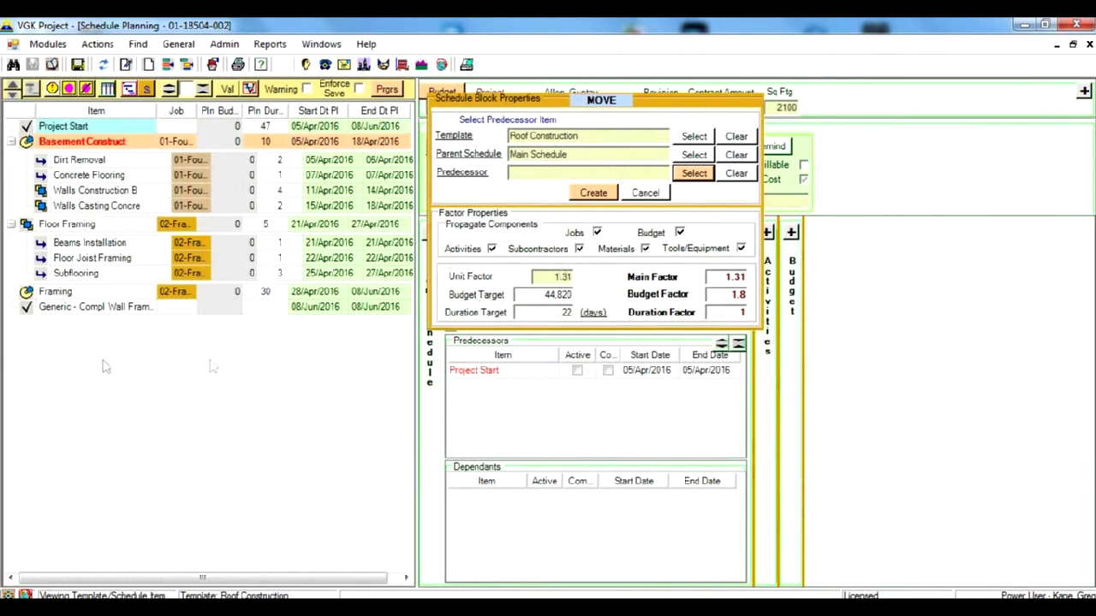
click(98, 310)
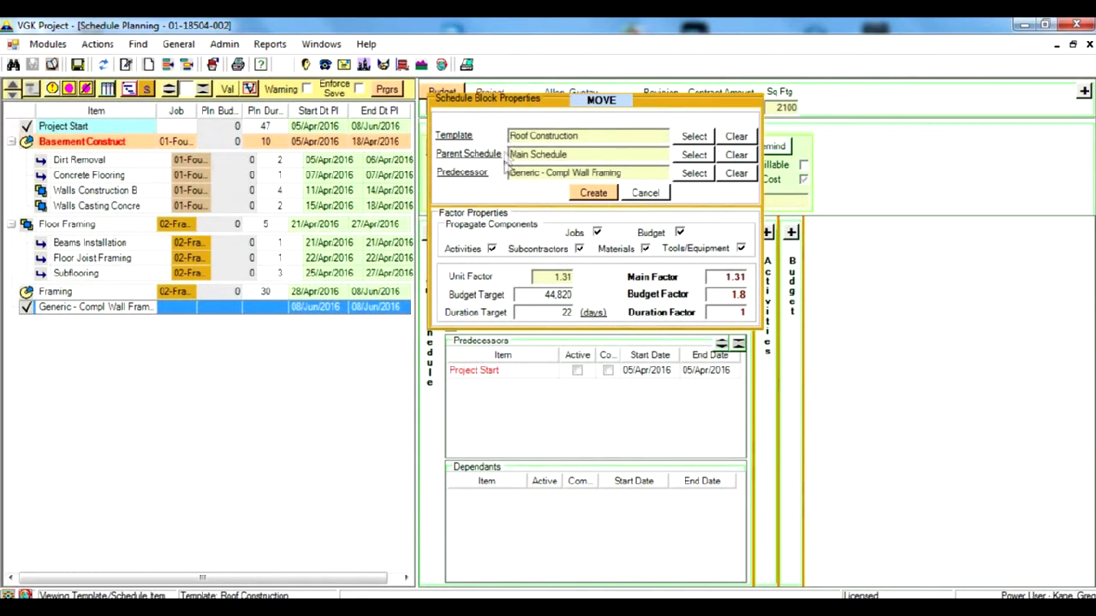
click(592, 193)
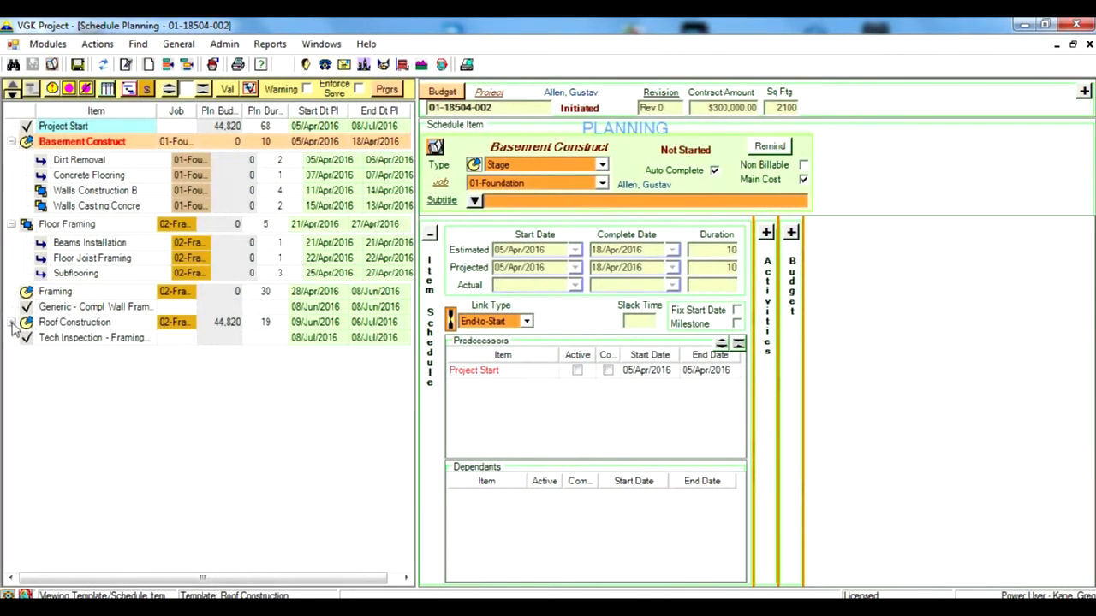
- Expand the Roof Construction stage and examine the schedule details of the stage and its Roof Trusses Instal task
click(11, 322)
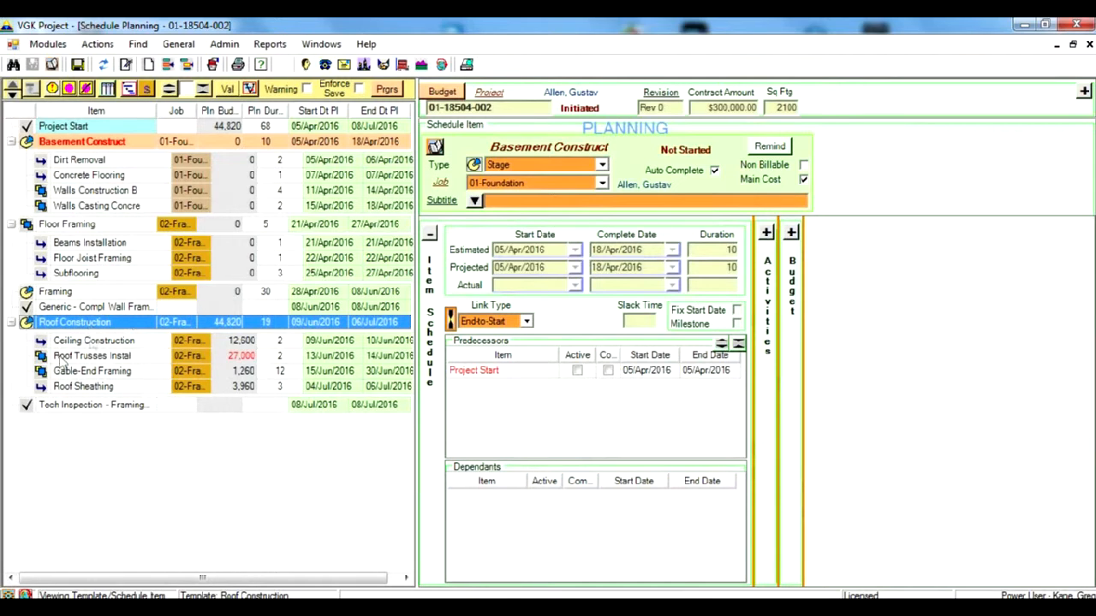
click(101, 326)
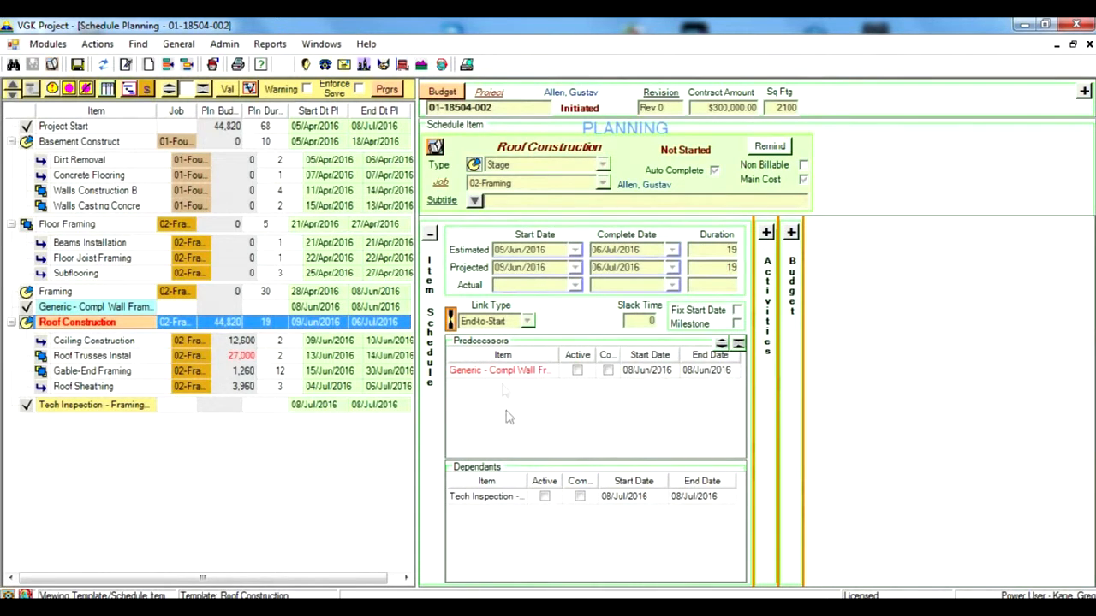
click(119, 358)
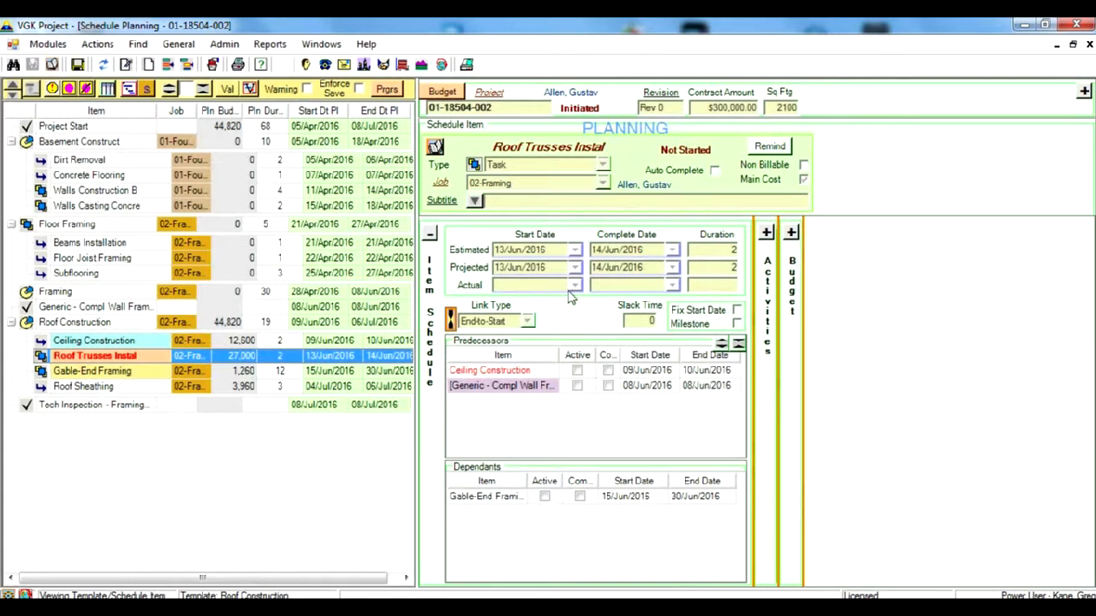
- Examine the activities of Roof Trusses Instal and of the whole Roof Construction stage in place of the item schedule
click(430, 233)
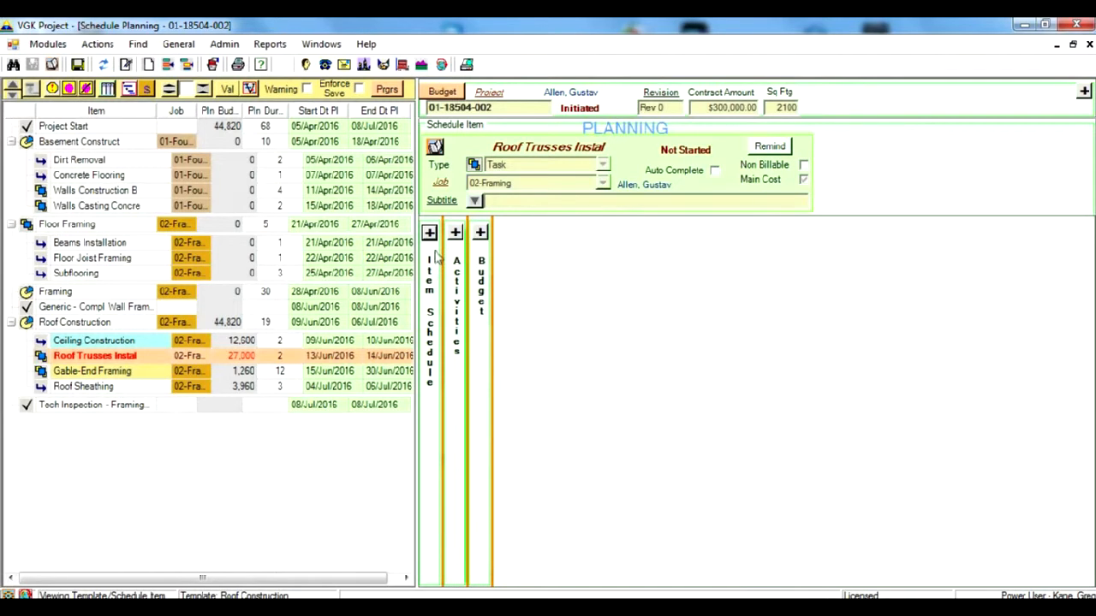
click(456, 233)
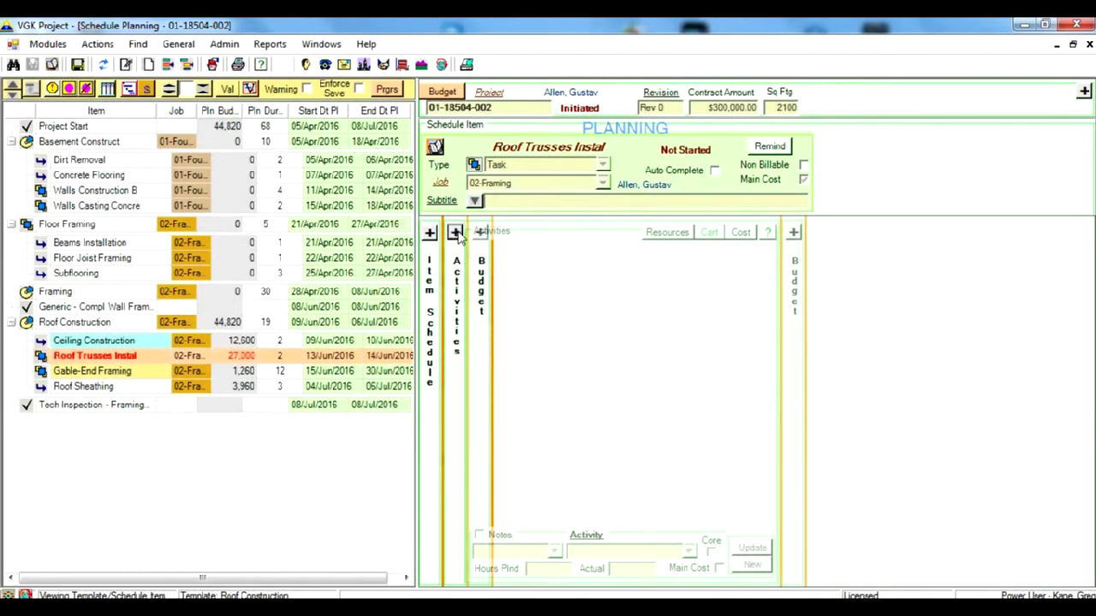
click(136, 322)
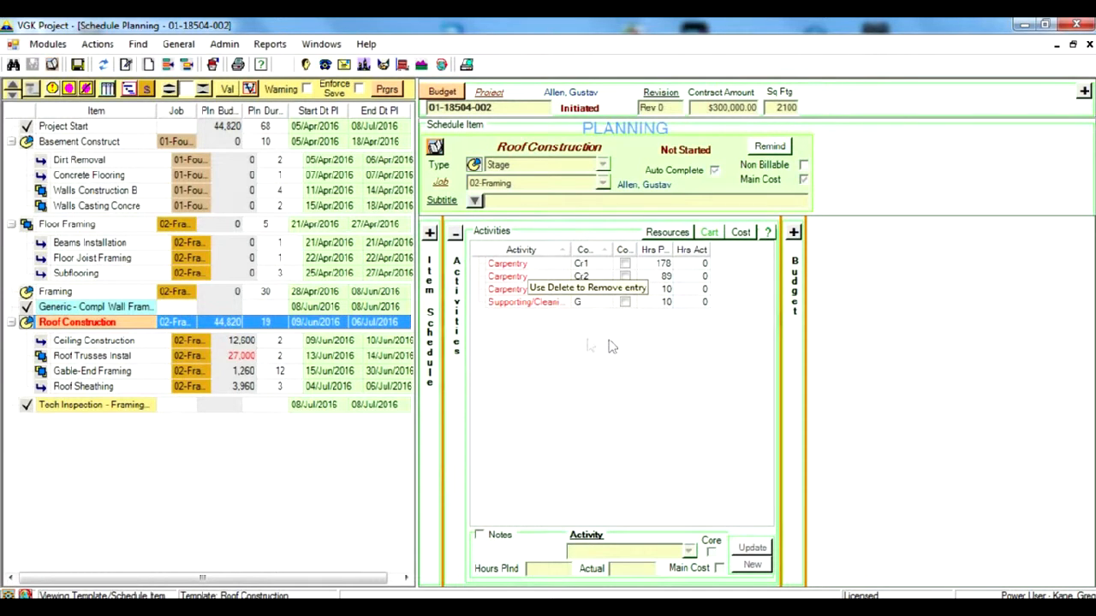
click(455, 236)
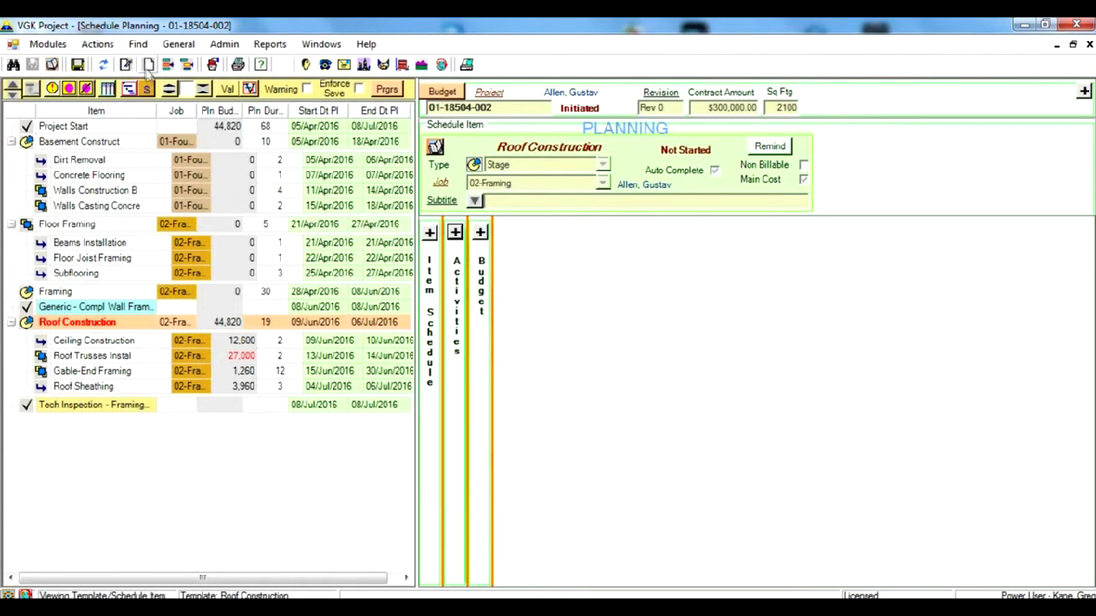
- Start a new schedule block and choose the House Electrical template of type Schedule Block
click(150, 68)
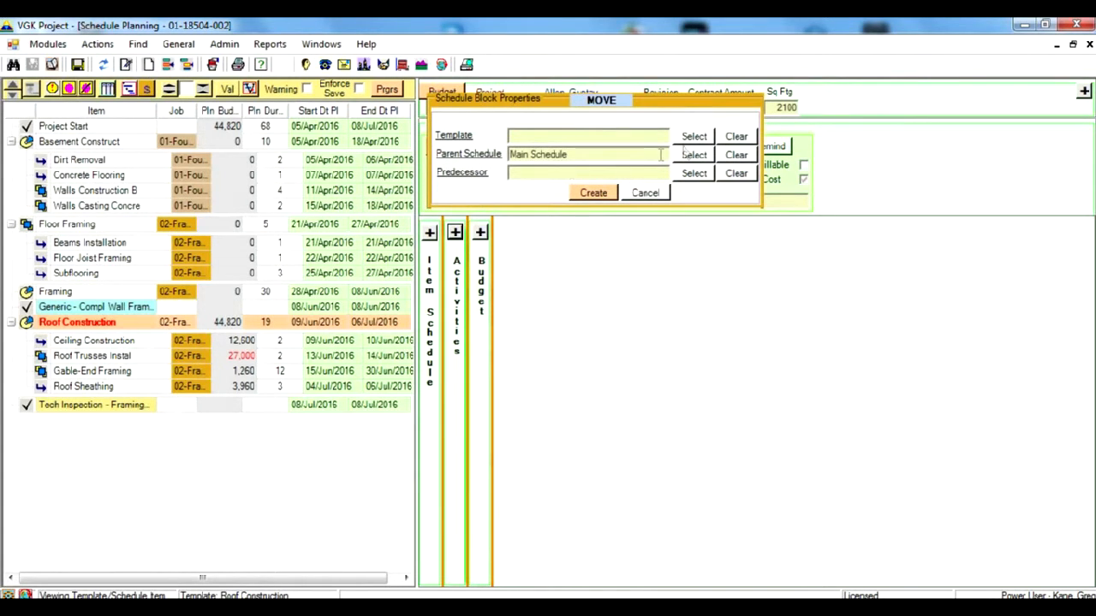
click(695, 137)
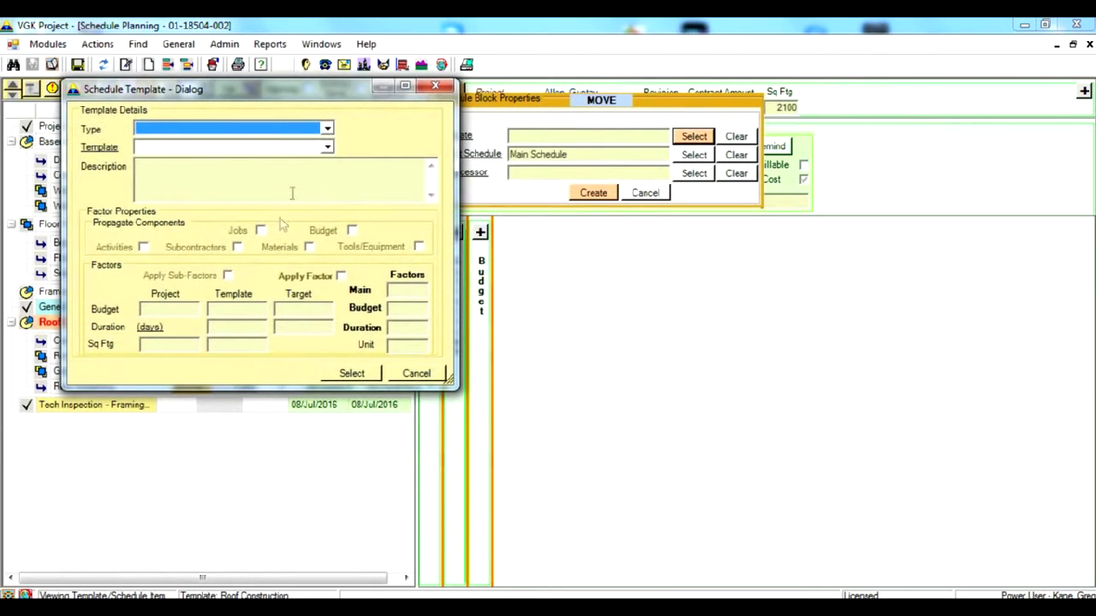
click(327, 129)
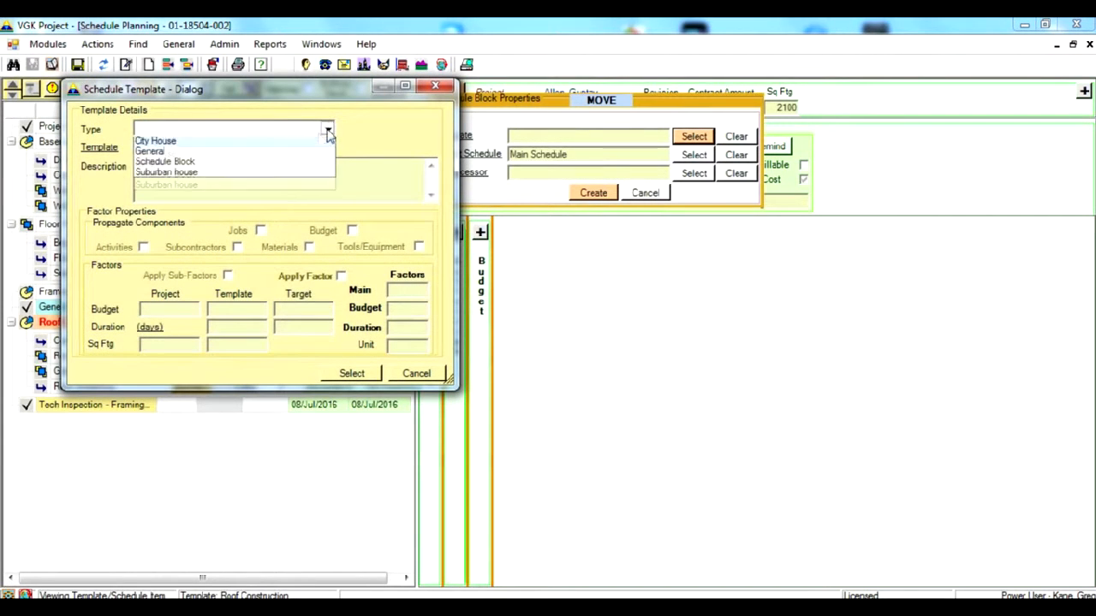
click(219, 175)
click(327, 148)
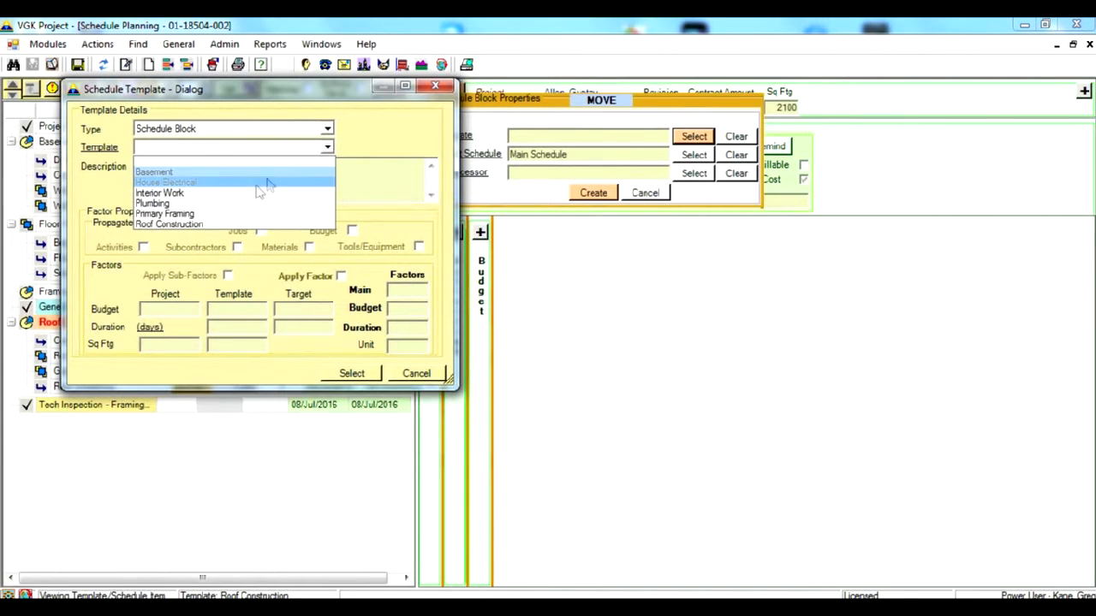
click(257, 184)
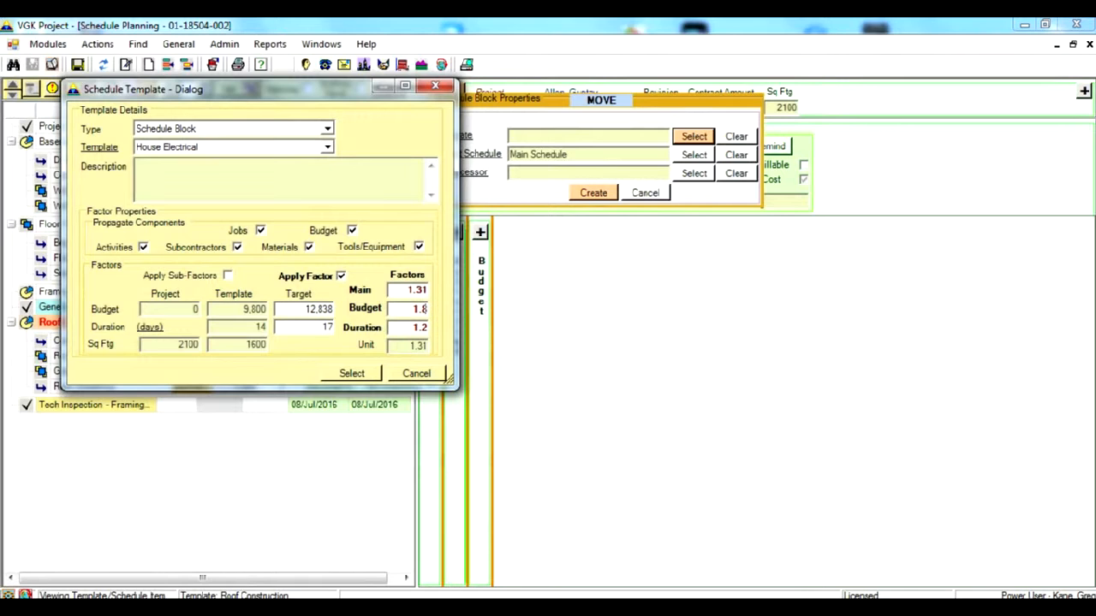
- Create the House Electrical block with budget factor 1.8, duration factor 1.2 and Tech Inspection - Framing and Roof as predecessor
click(417, 289)
click(355, 374)
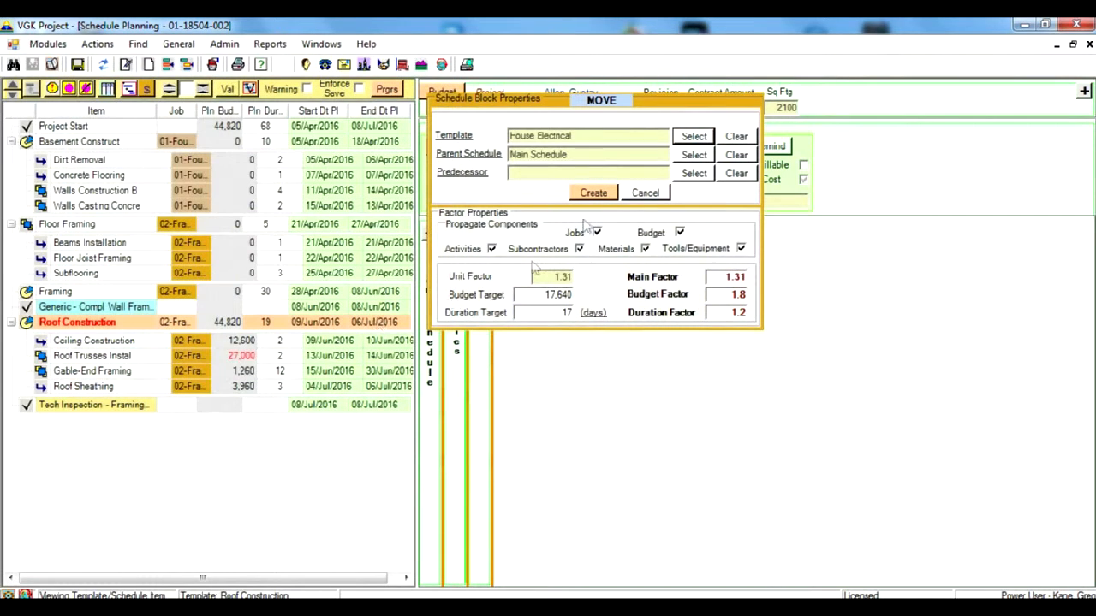
click(694, 173)
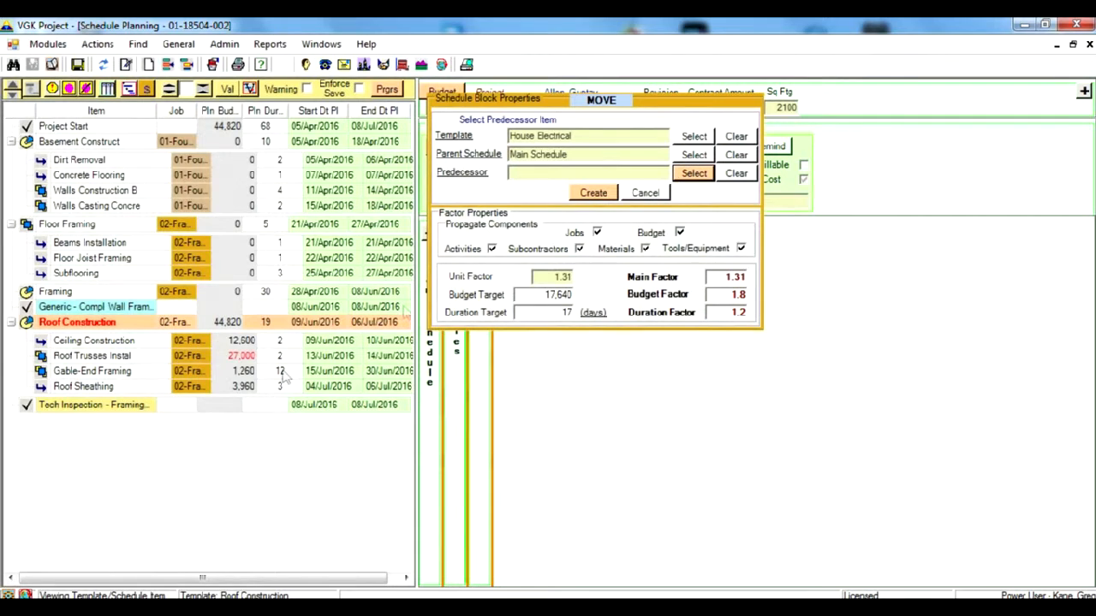
click(135, 408)
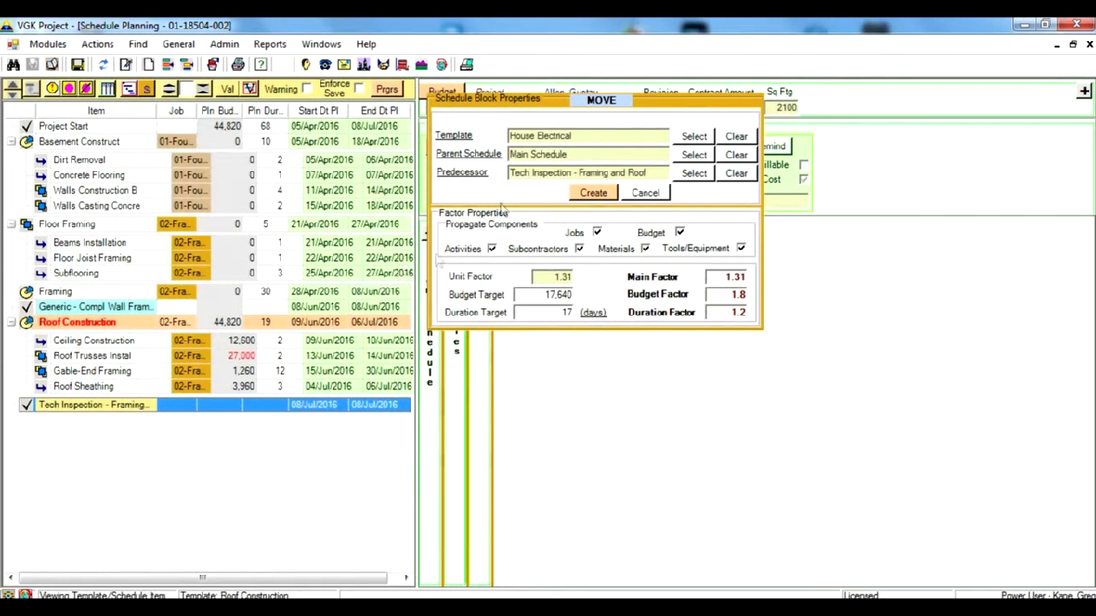
click(595, 194)
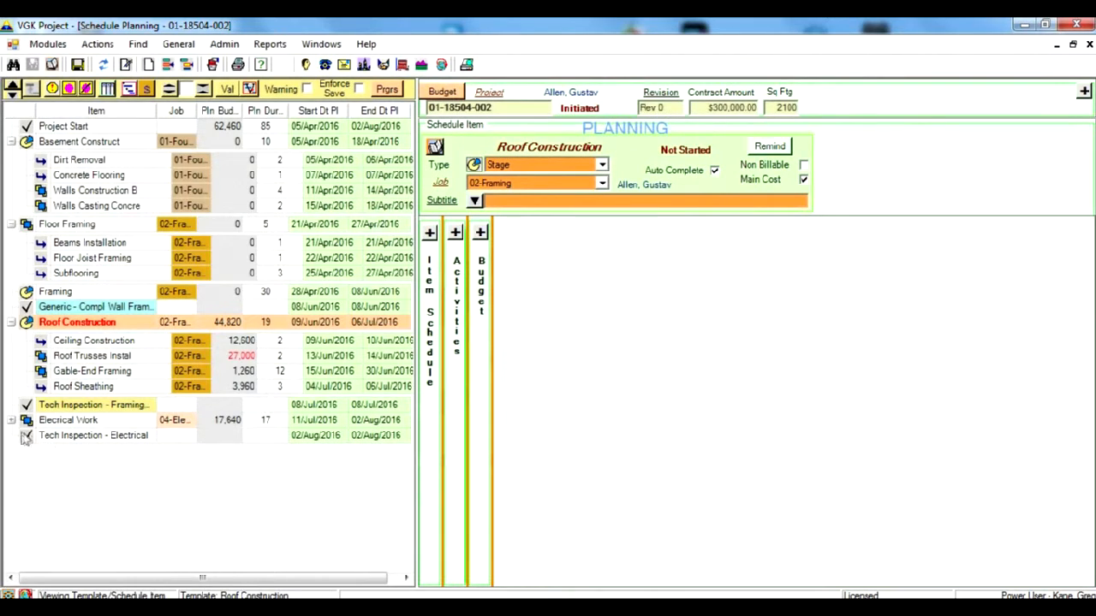
- Expand the new electrical work task and examine its item schedule and the resource assigned to its Project Managment activity
click(11, 420)
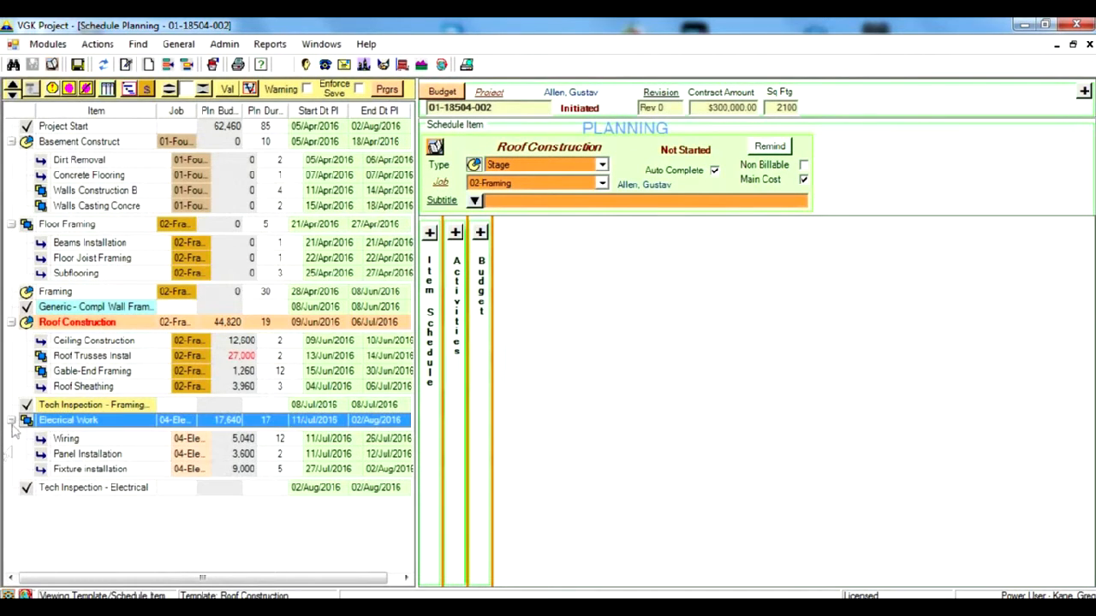
click(86, 423)
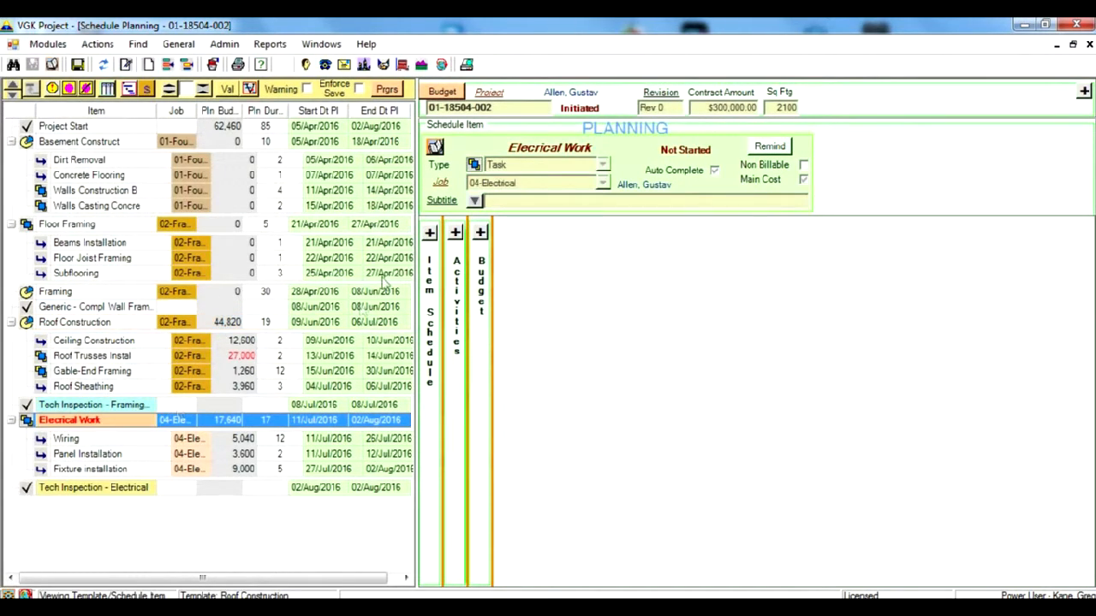
click(430, 234)
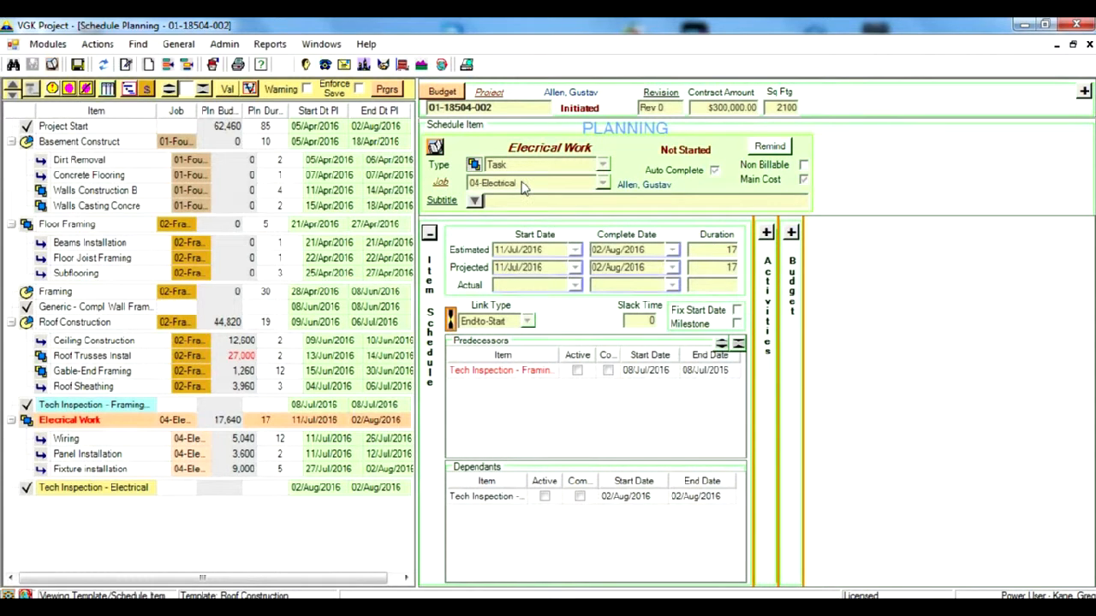
click(429, 233)
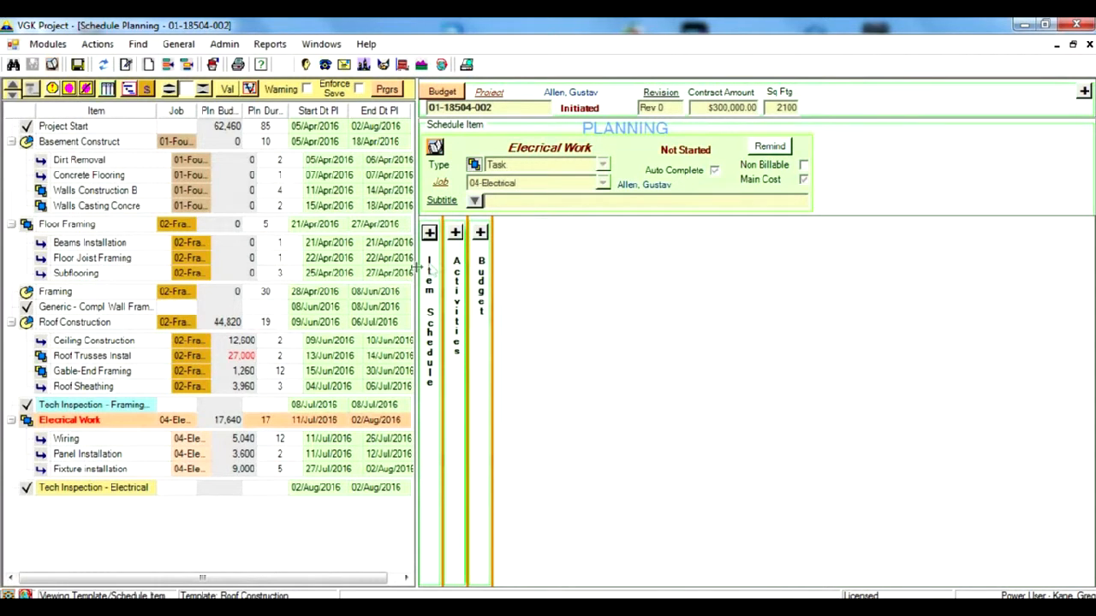
click(455, 233)
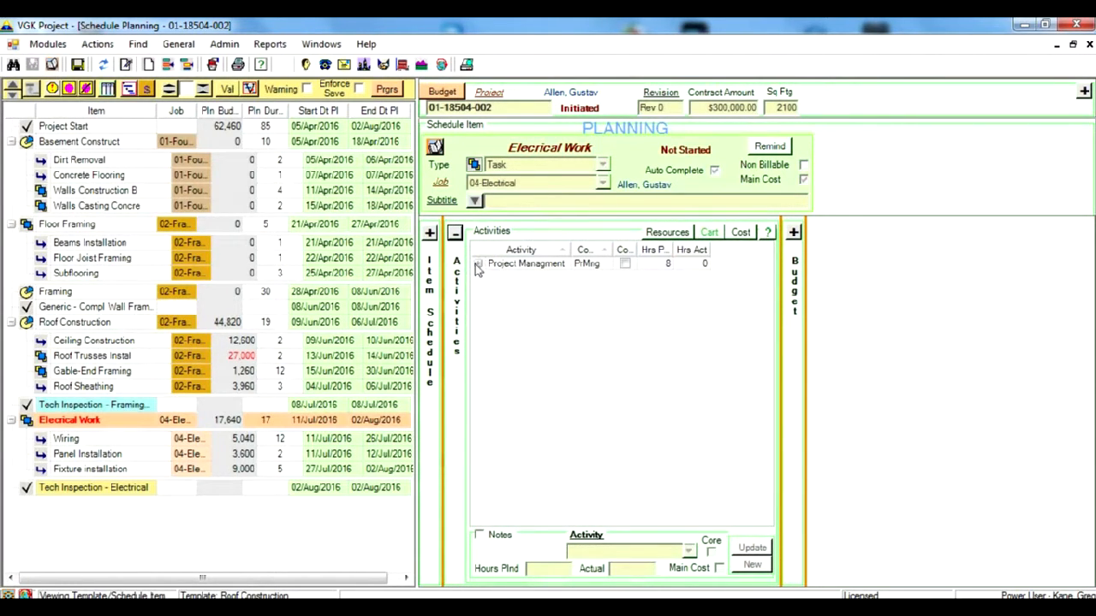
click(480, 266)
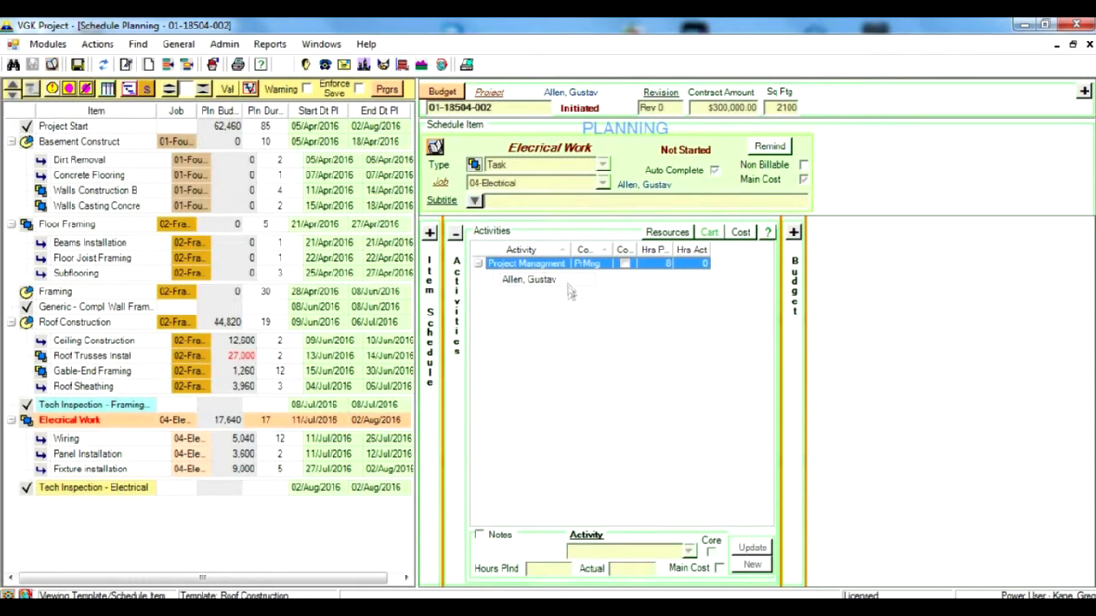
- Close the activities overview, open the detailed planning of the Elecrical Work task and examine its activities and resources
click(479, 265)
click(456, 232)
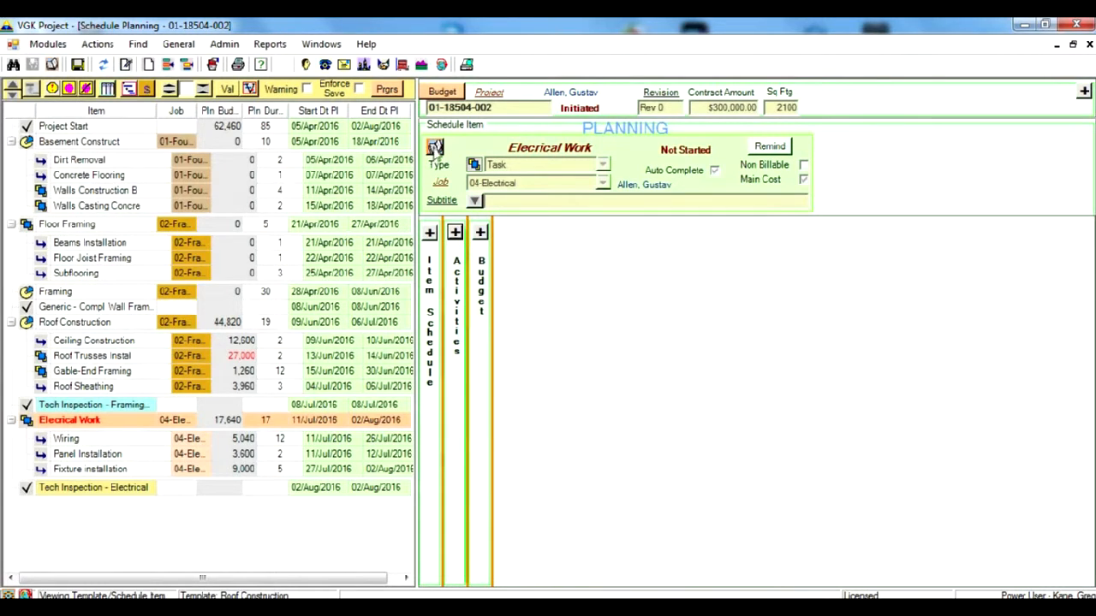
click(437, 147)
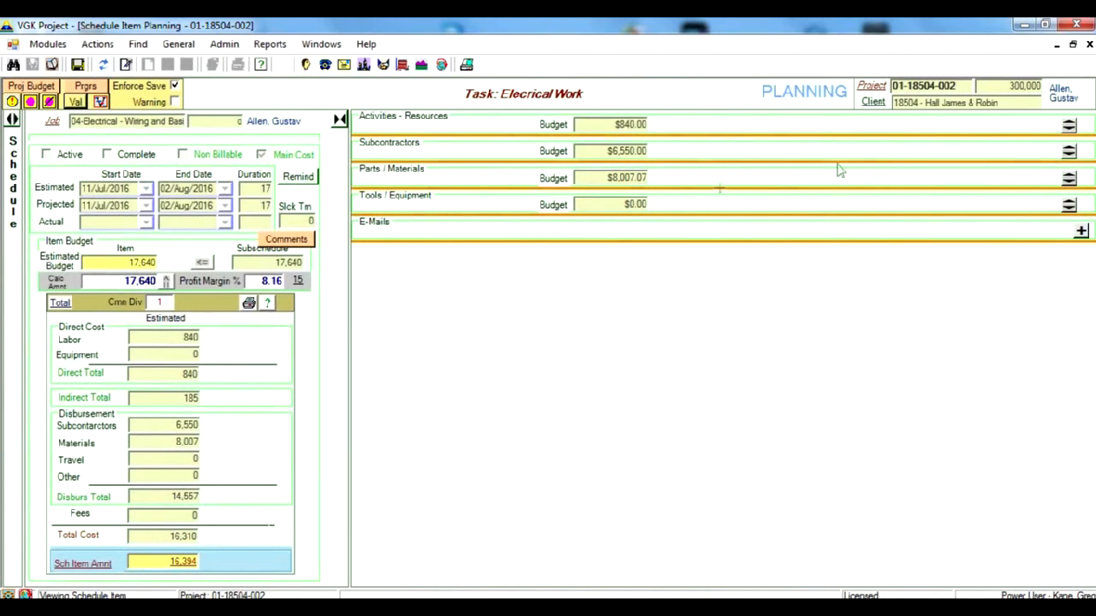
click(1068, 125)
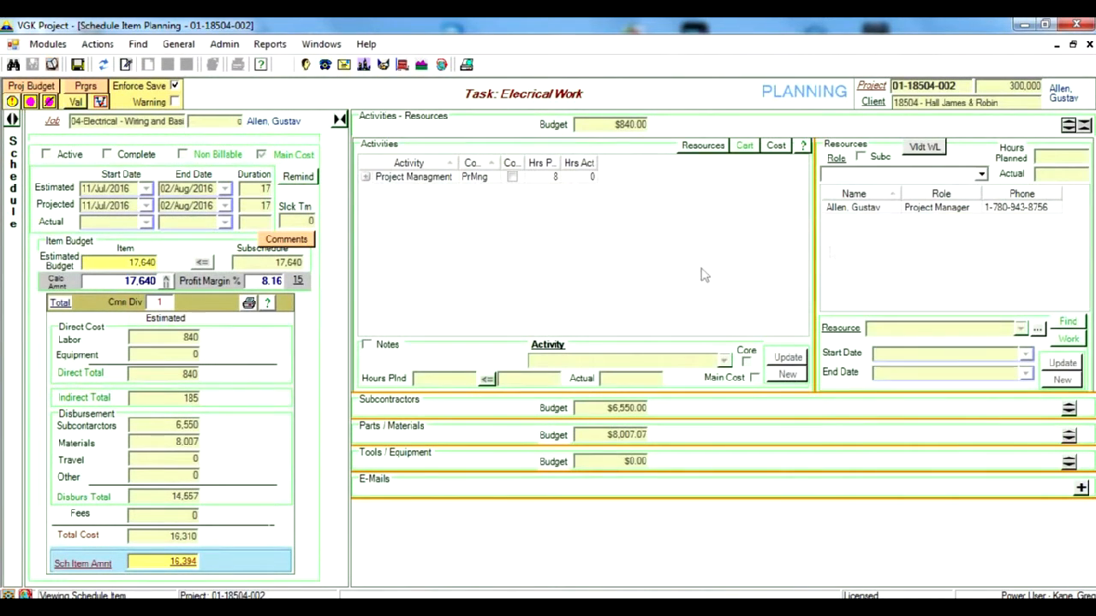
click(1069, 125)
- Examine the task's subcontractors, including the breakdown of the undetermined vendor's entry, and its parts and materials
click(1068, 152)
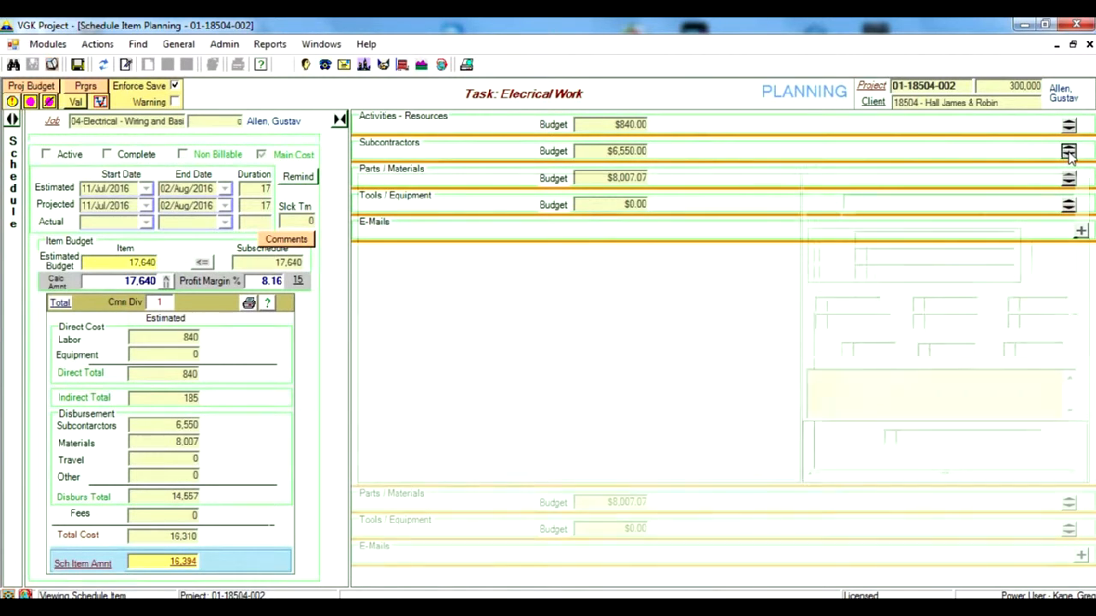
click(367, 197)
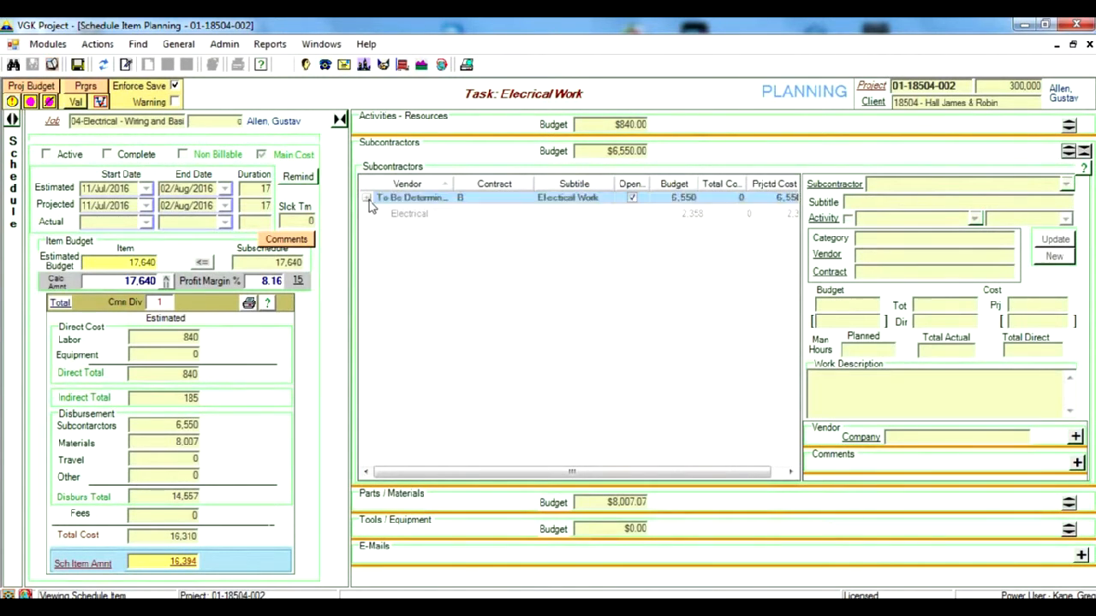
click(1085, 151)
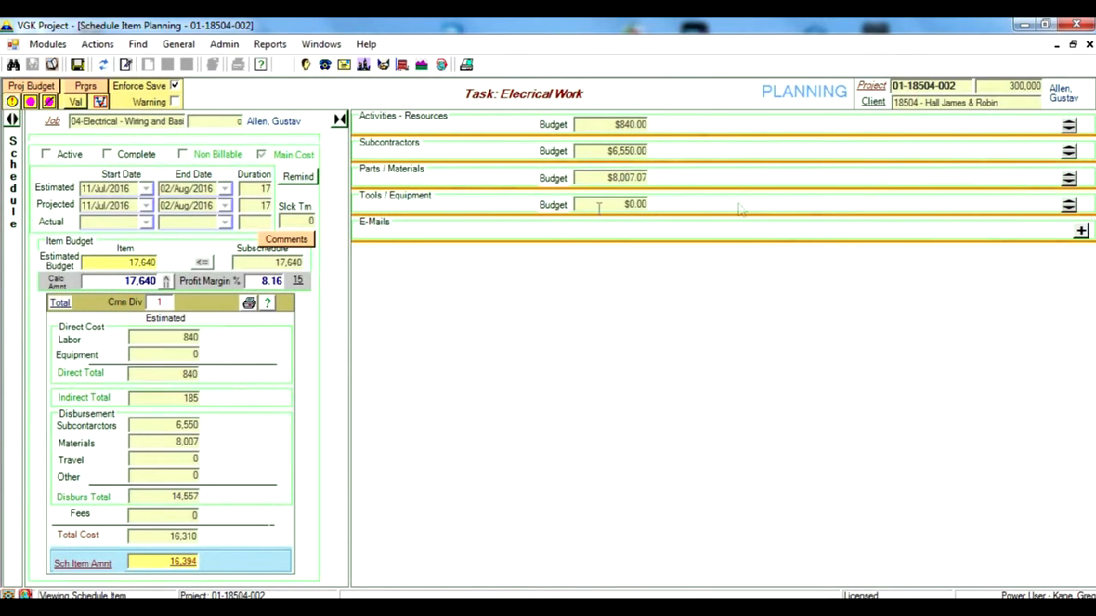
click(1068, 178)
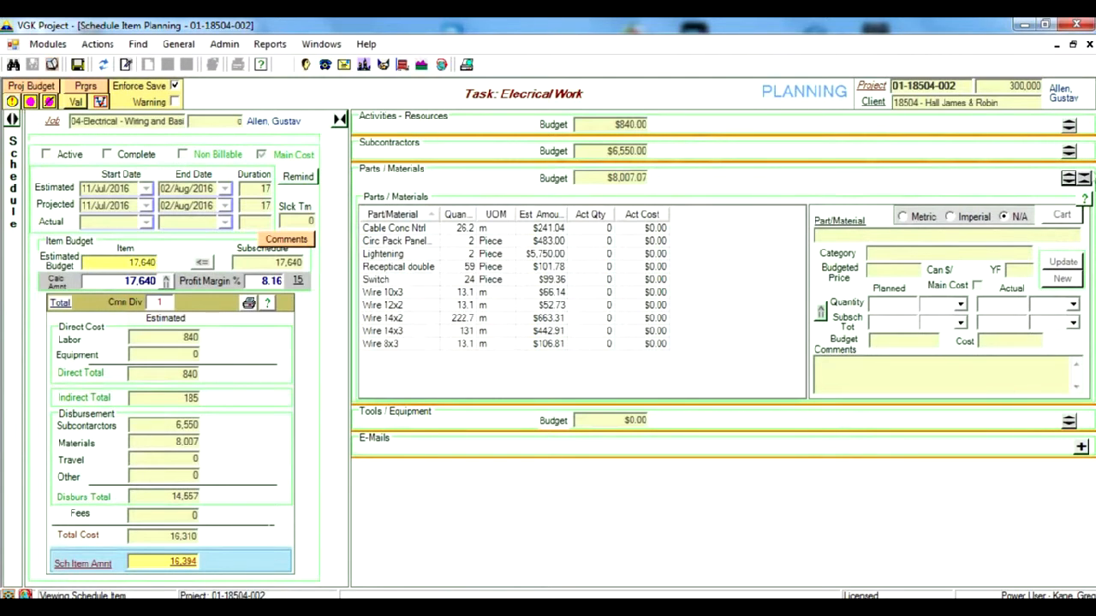
click(1084, 178)
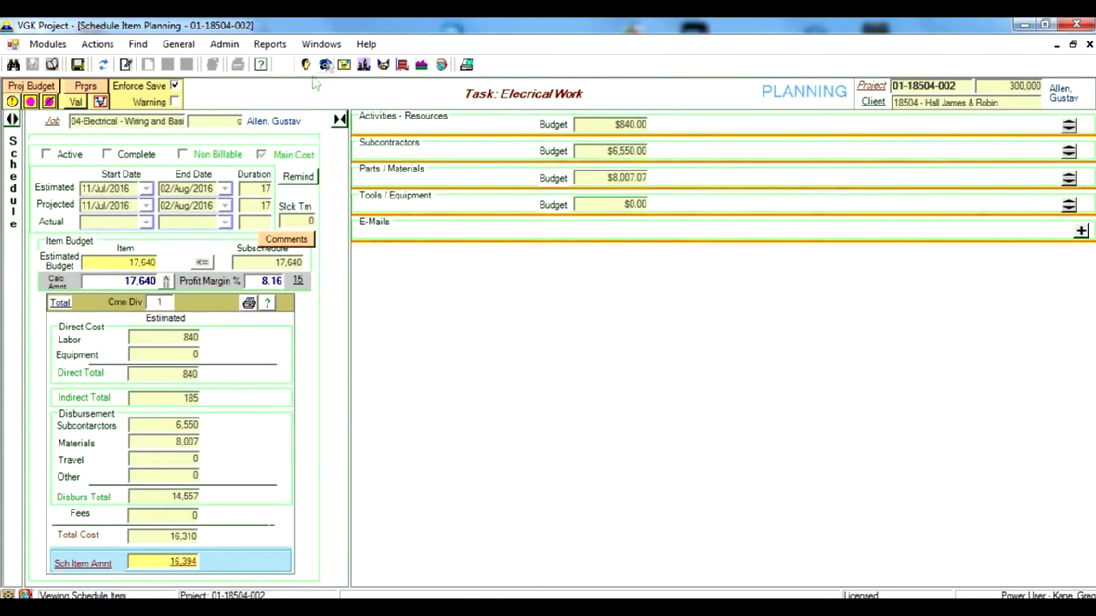
- Return to the project's overall schedule planning and show its Gantt chart
click(321, 44)
click(329, 79)
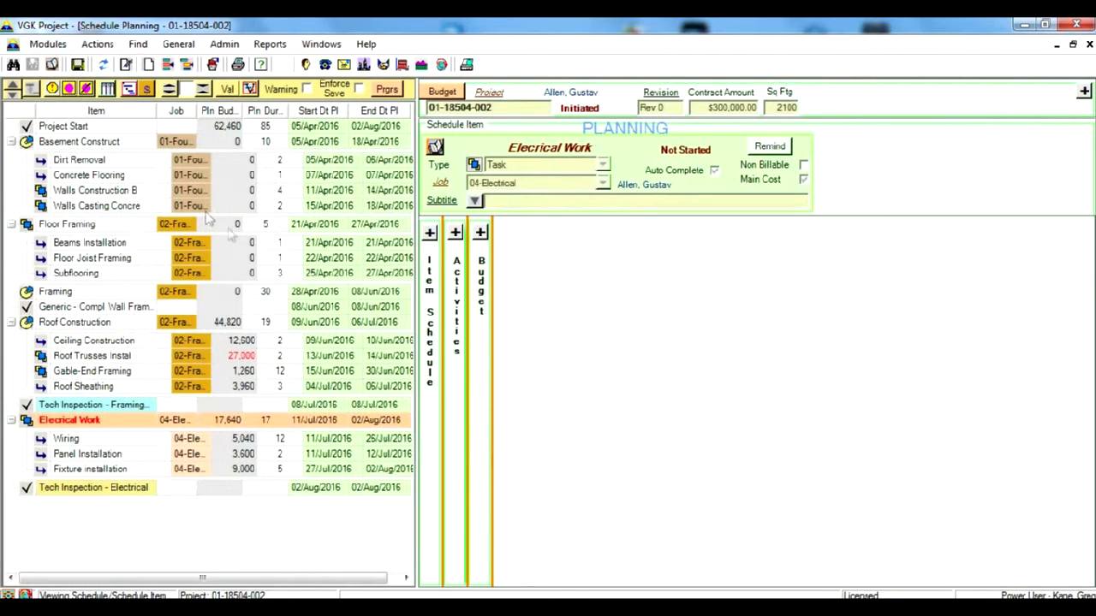
click(128, 90)
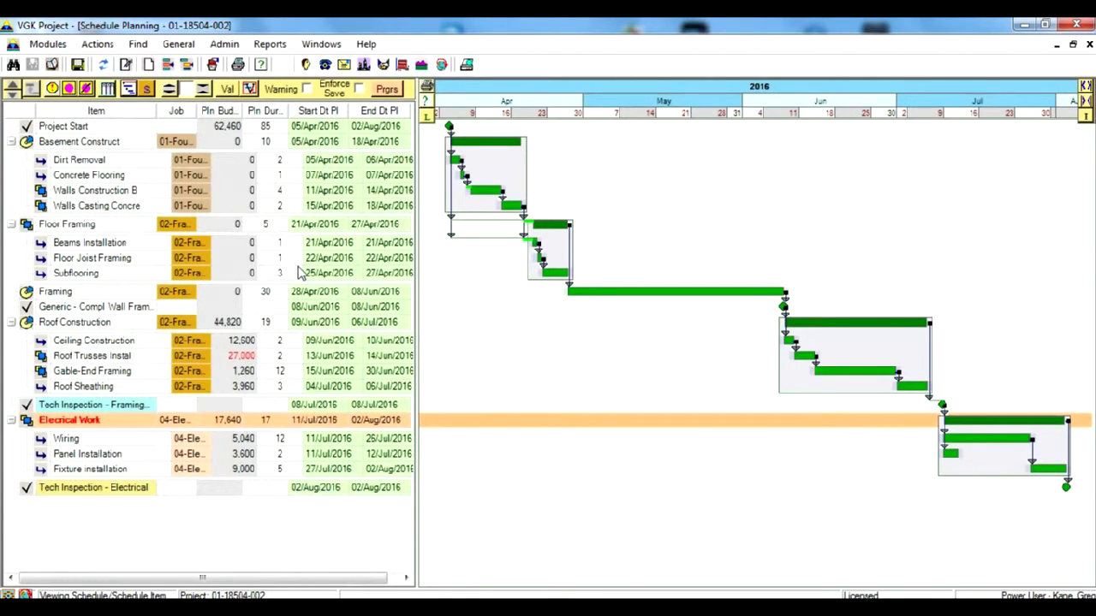